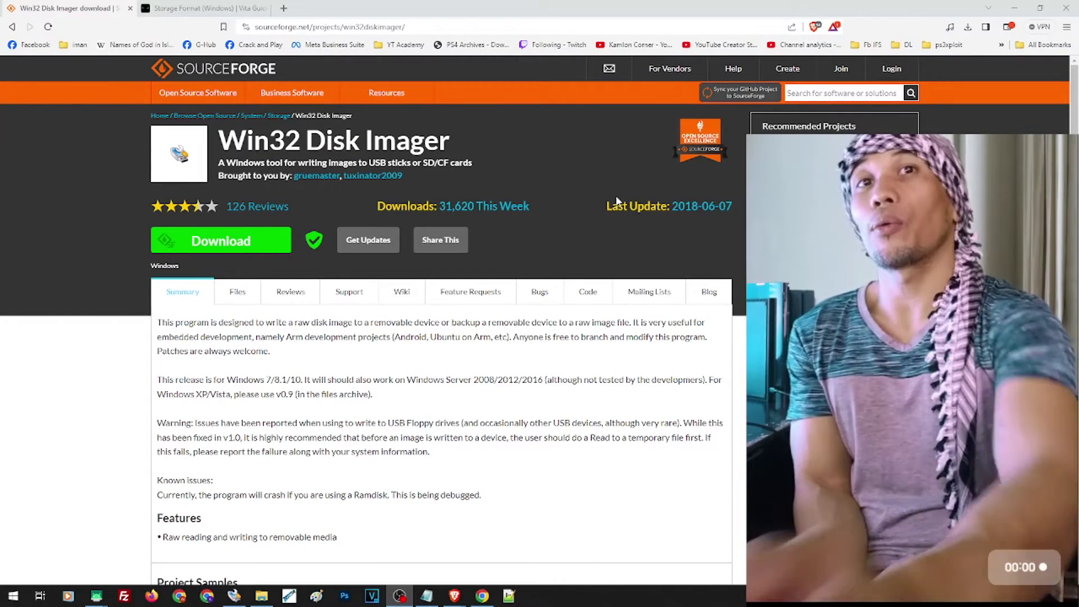
Load the zzBlank (1) image from Downloads into Win32 Disk Imager, then bring up the Fat32FormatterEN folder
{"action": "left_click", "coordinate": [233, 596]}
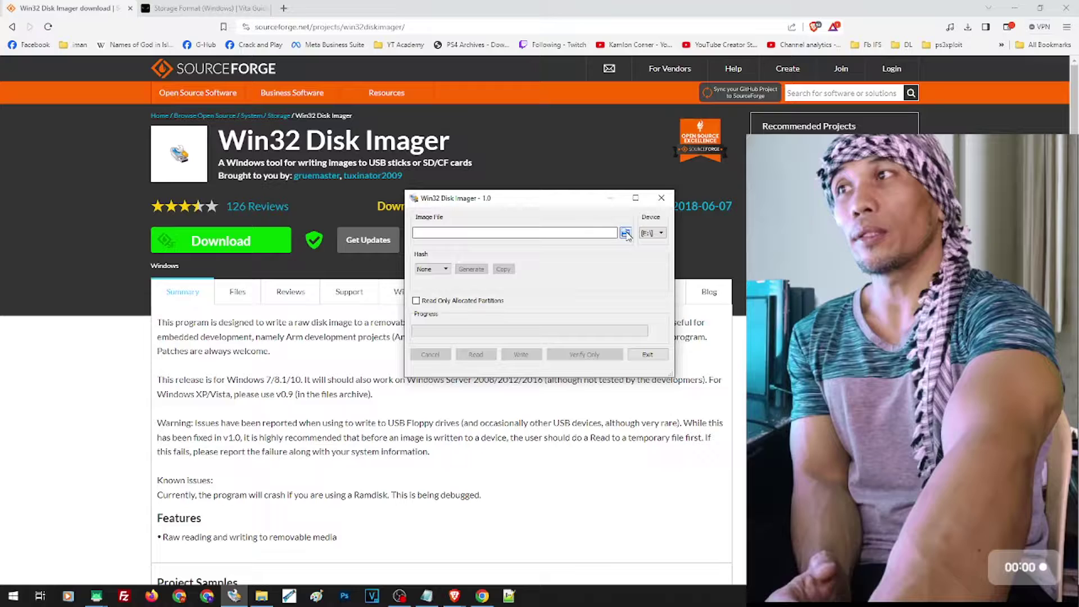
{"action": "left_click", "coordinate": [625, 234]}
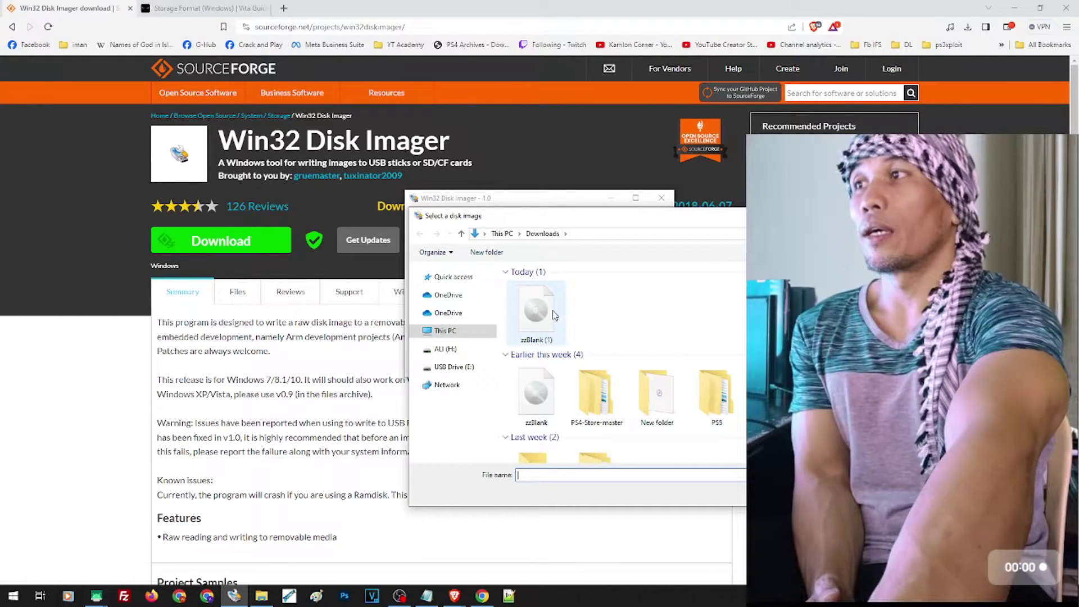
{"action": "double_click", "coordinate": [553, 312]}
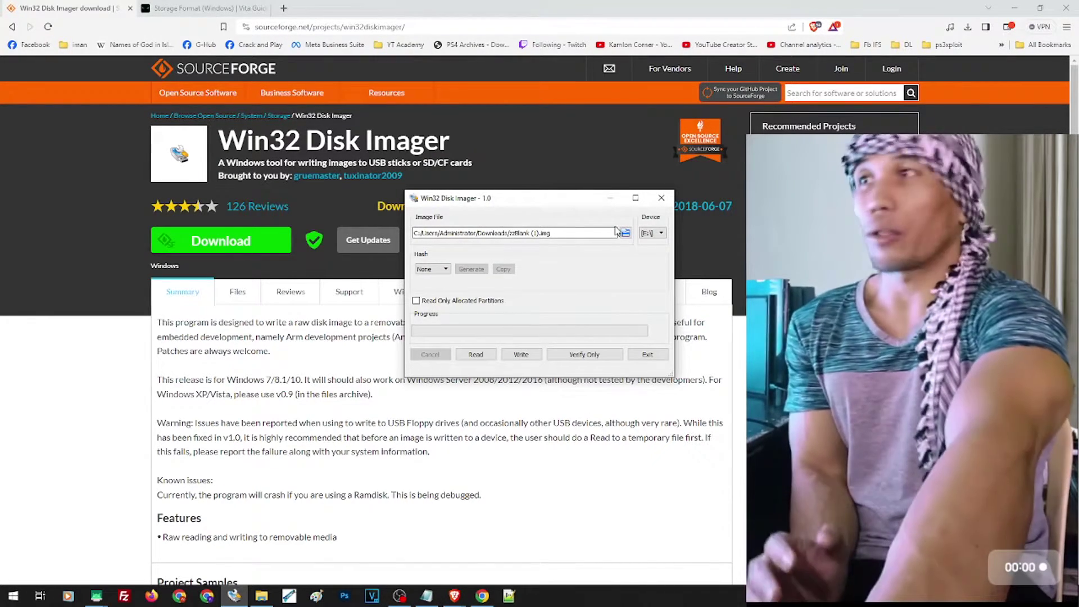
{"action": "left_click", "coordinate": [611, 198]}
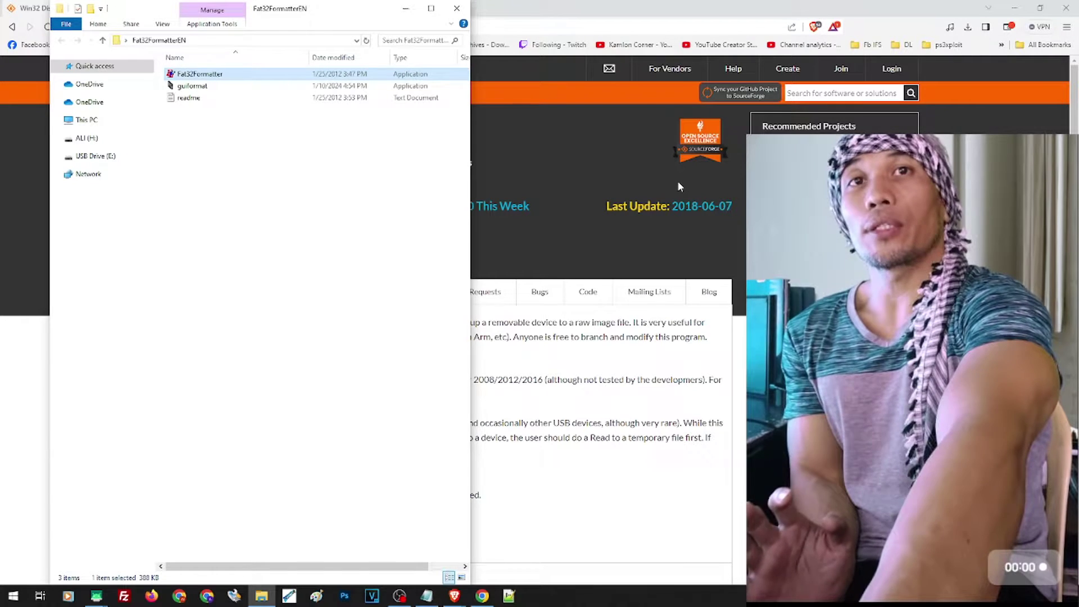
In Fat32Formatter, select Generic Mass Storage USB Device, check it shows 29.29 GB Not Allocated, and close it
{"action": "double_click", "coordinate": [221, 74]}
{"action": "left_click", "coordinate": [423, 186]}
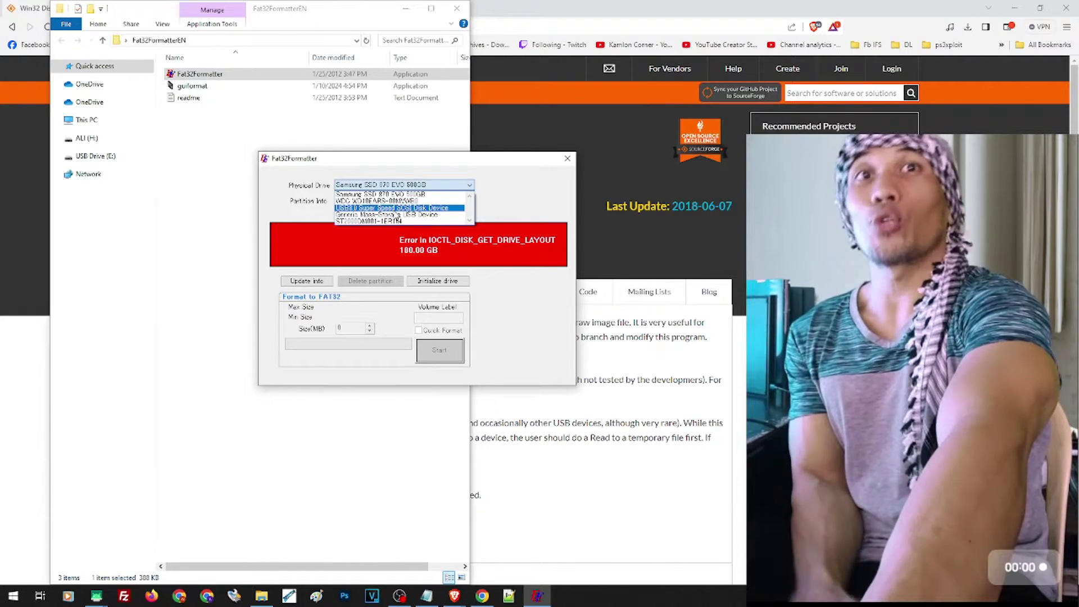
{"action": "left_click", "coordinate": [397, 215]}
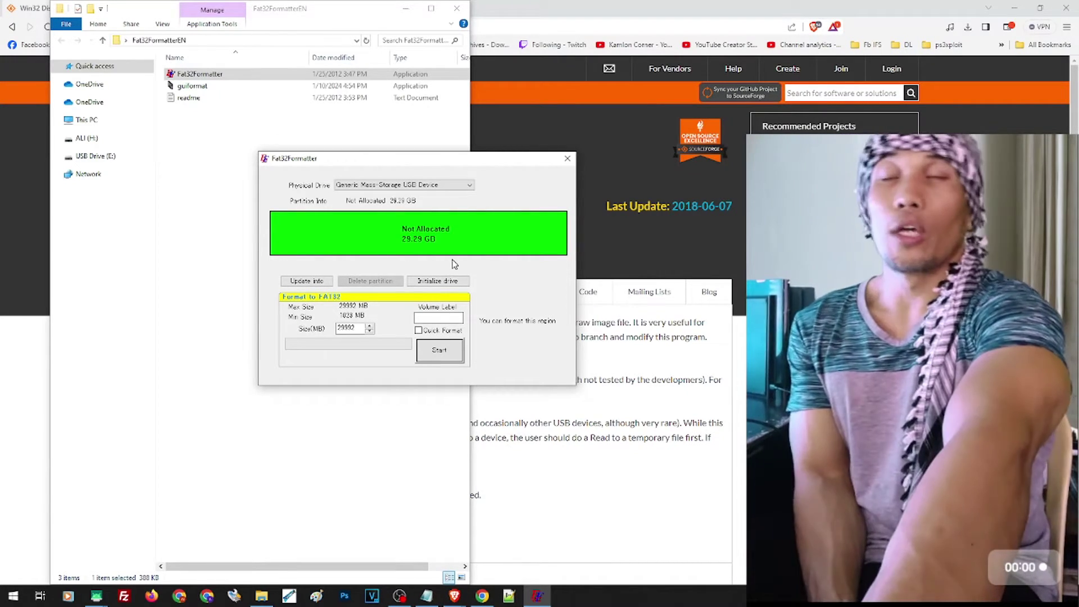
{"action": "left_click", "coordinate": [567, 158]}
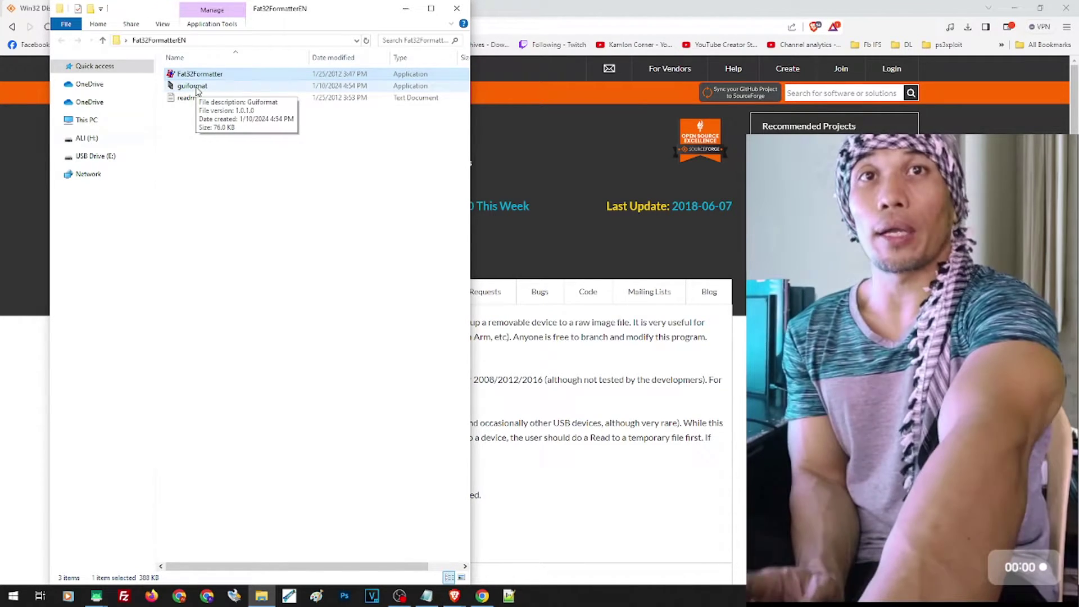
Try formatting drive E: as FAT32 in guiformat, dismissing the failed-to-open-device error
{"action": "double_click", "coordinate": [194, 86]}
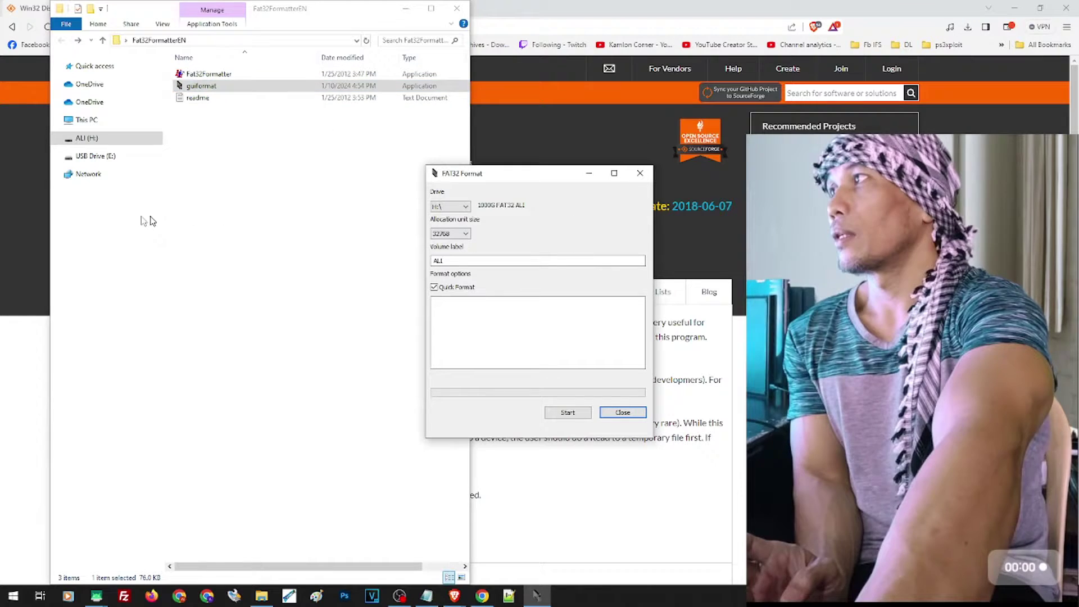
{"action": "left_click", "coordinate": [466, 206]}
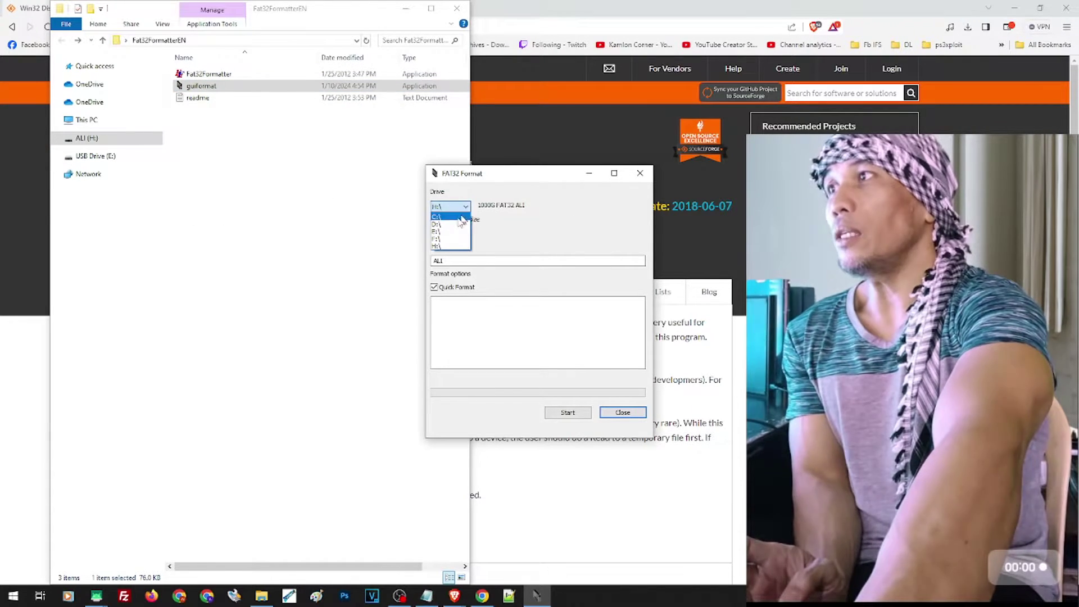
{"action": "left_click", "coordinate": [446, 231]}
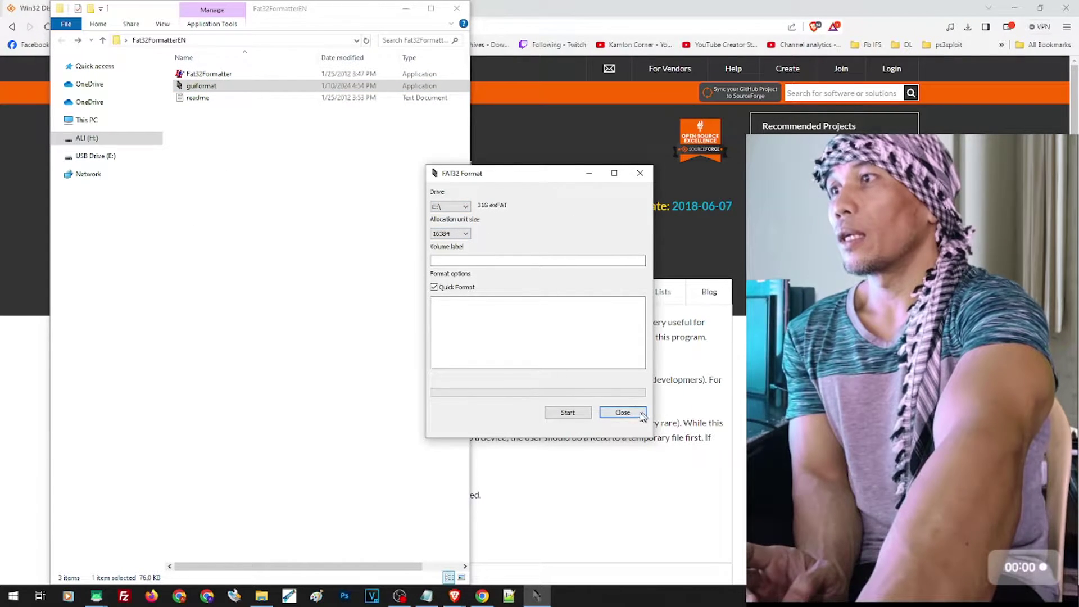
{"action": "left_click", "coordinate": [566, 414]}
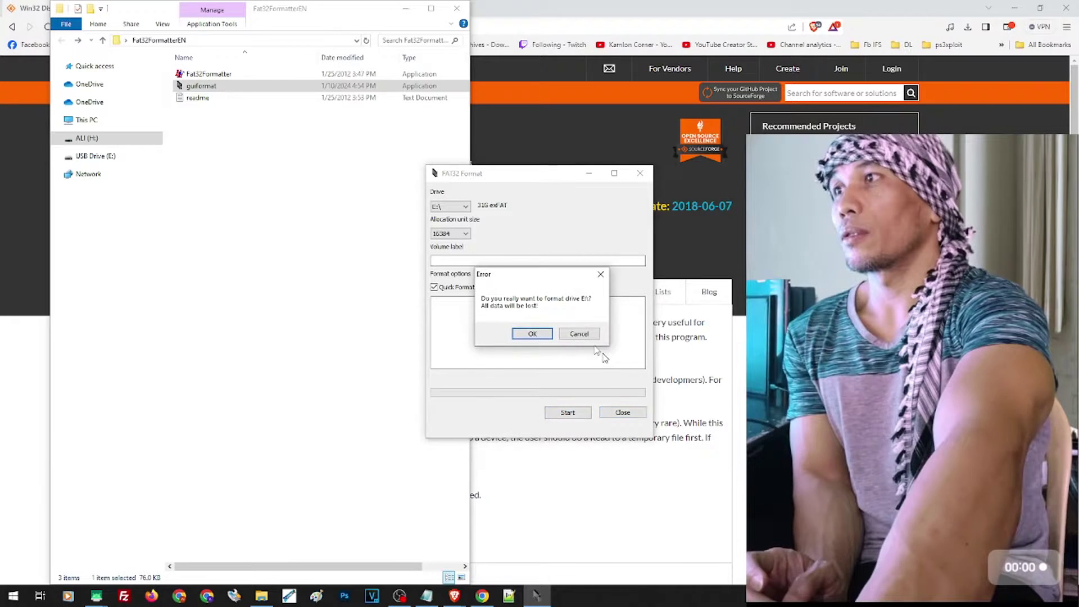
{"action": "left_click", "coordinate": [532, 334]}
{"action": "left_click", "coordinate": [626, 339]}
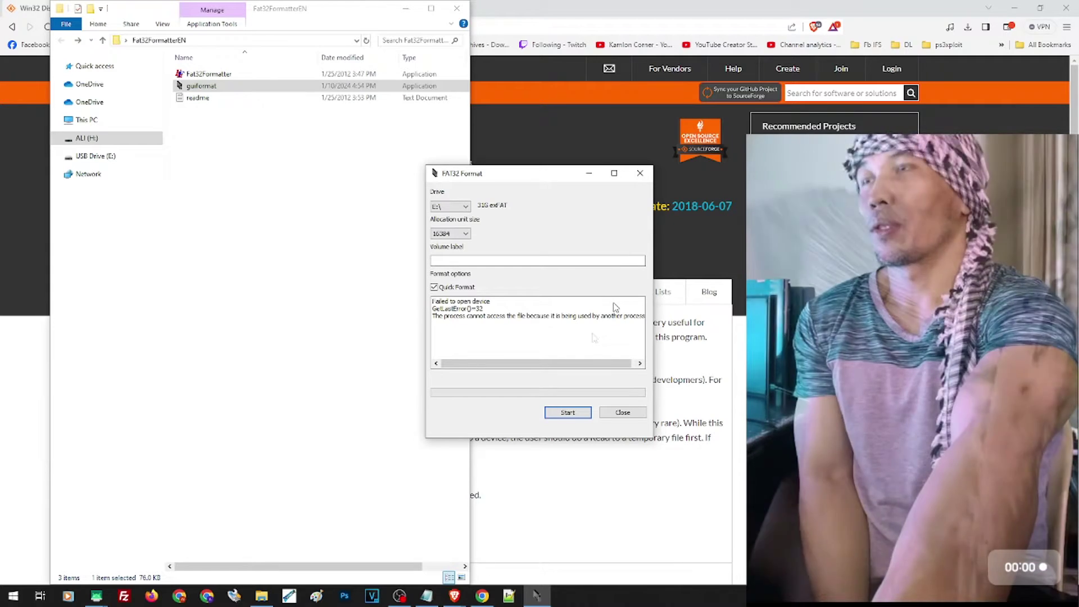
Retry the FAT32 format of drive E: and close guiformat once it finishes
{"action": "left_click", "coordinate": [568, 412]}
{"action": "left_click", "coordinate": [532, 334]}
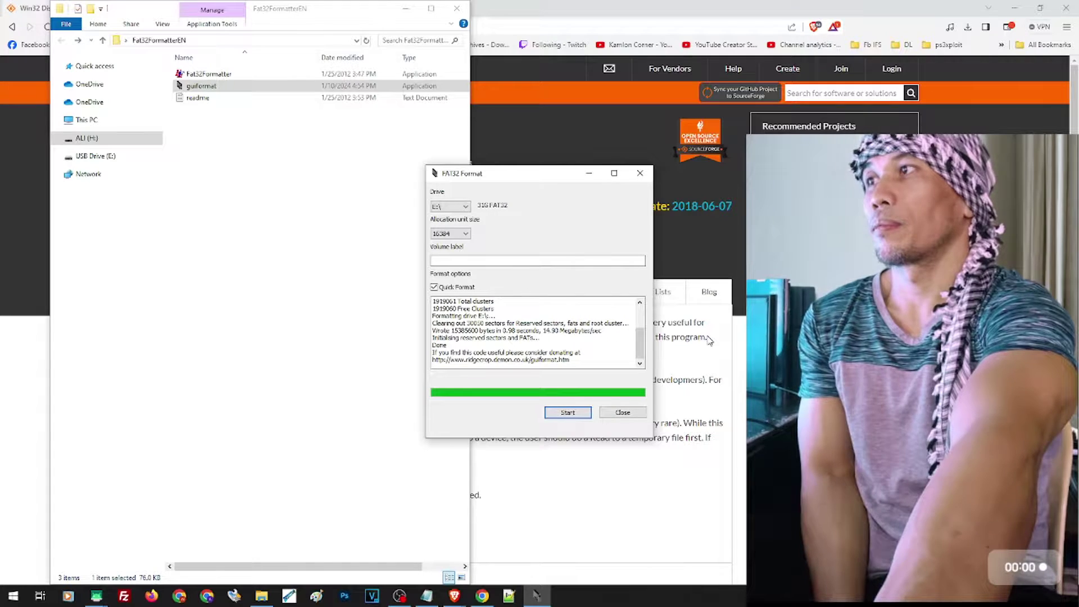
{"action": "left_click", "coordinate": [636, 415]}
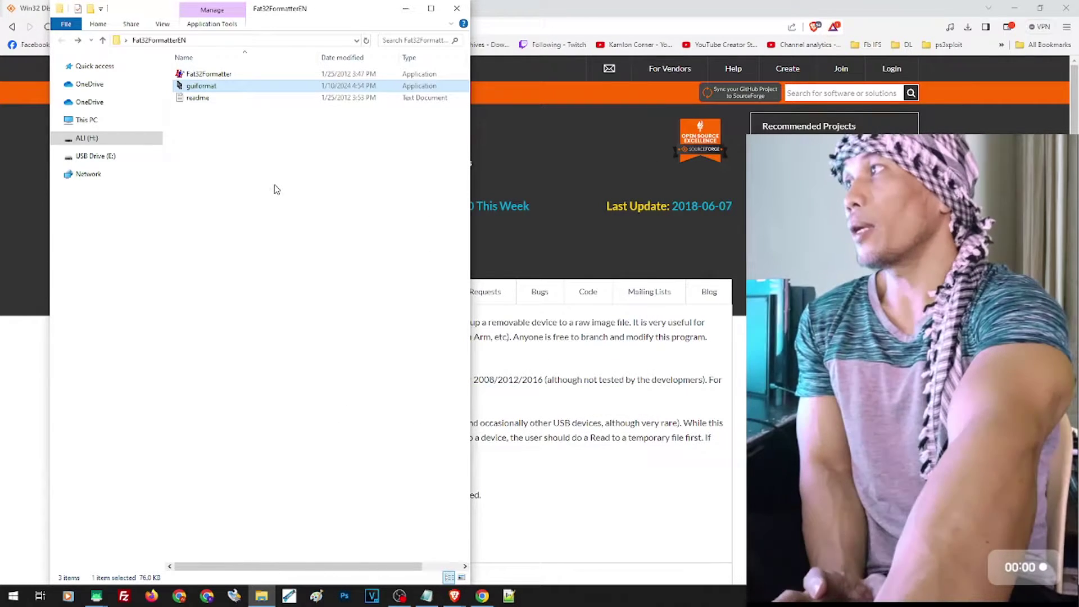
Create a folder named PS3 on USB Drive (E:) and open it
{"action": "right_click", "coordinate": [85, 156]}
{"action": "left_click", "coordinate": [156, 485]}
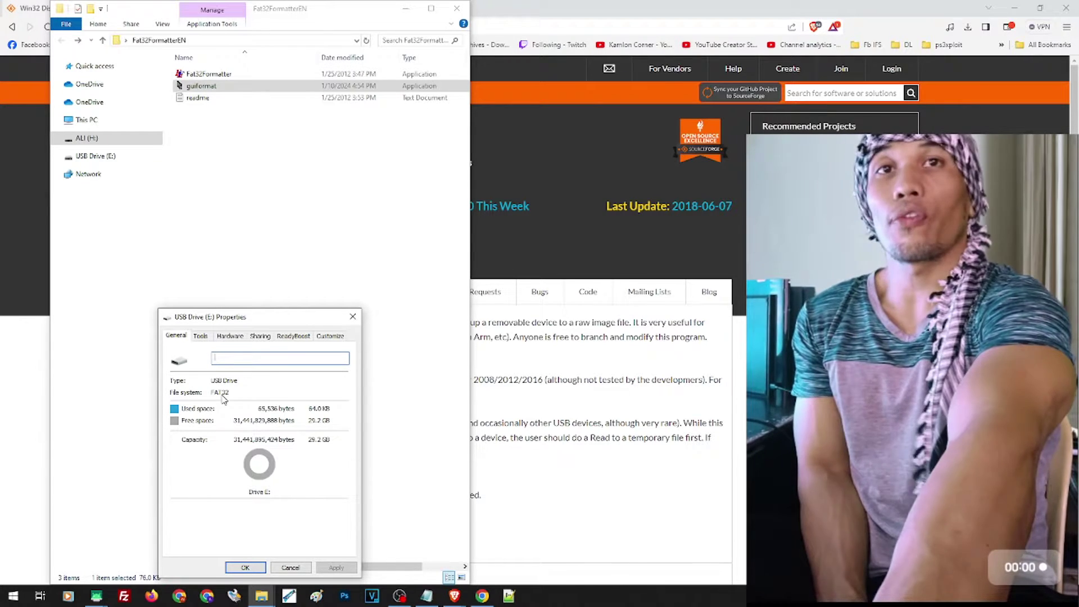
{"action": "key", "text": "Return"}
{"action": "key", "text": "Return"}
{"action": "key", "text": "ctrl+shift+n"}
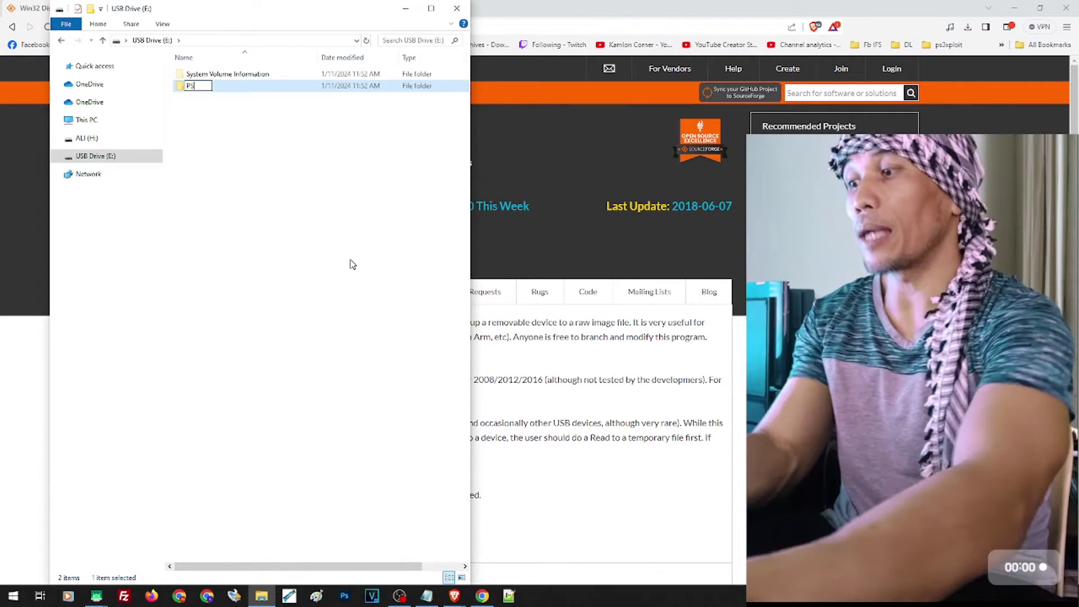
{"action": "type", "text": "3"}
{"action": "key", "text": "Return"}
{"action": "key", "text": "Return"}
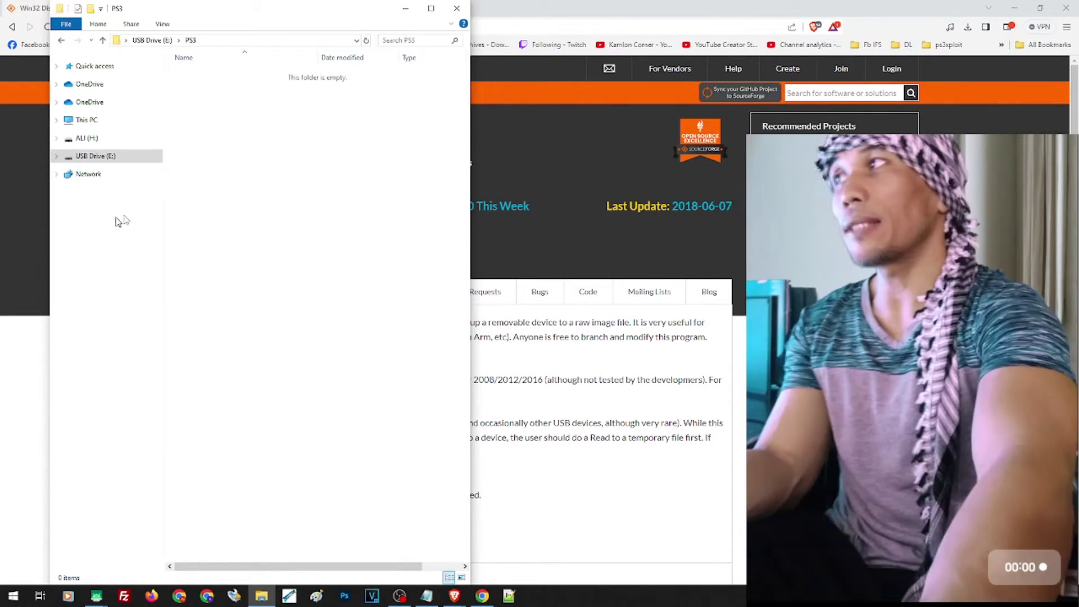
Create an UPDATE folder inside PS3 and open it
{"action": "right_click", "coordinate": [244, 108]}
{"action": "mouse_move", "coordinate": [307, 243]}
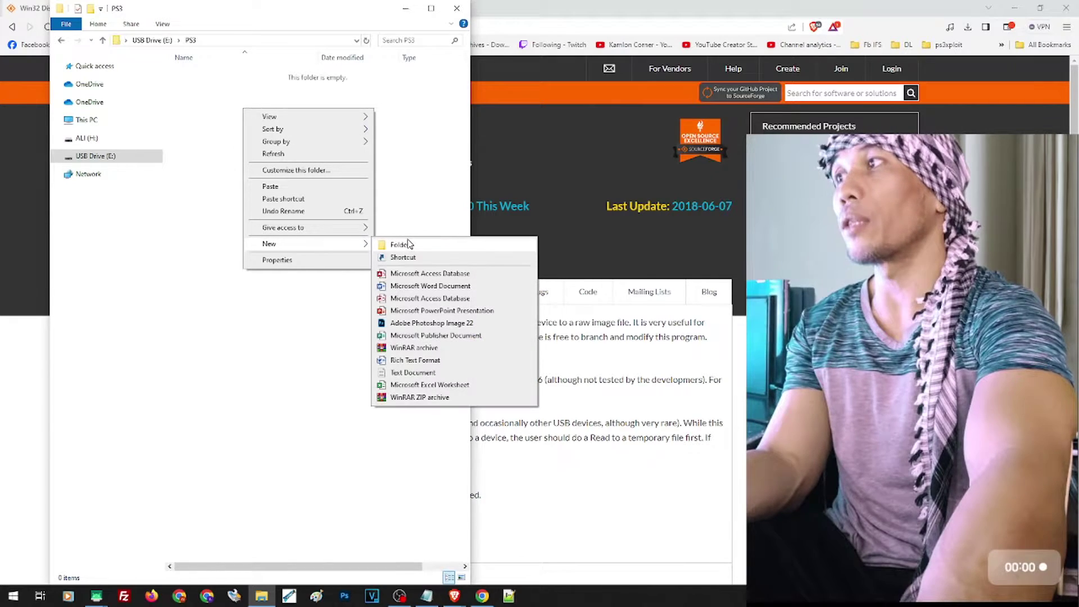
{"action": "left_click", "coordinate": [409, 244]}
{"action": "type", "text": "UPDAT"}
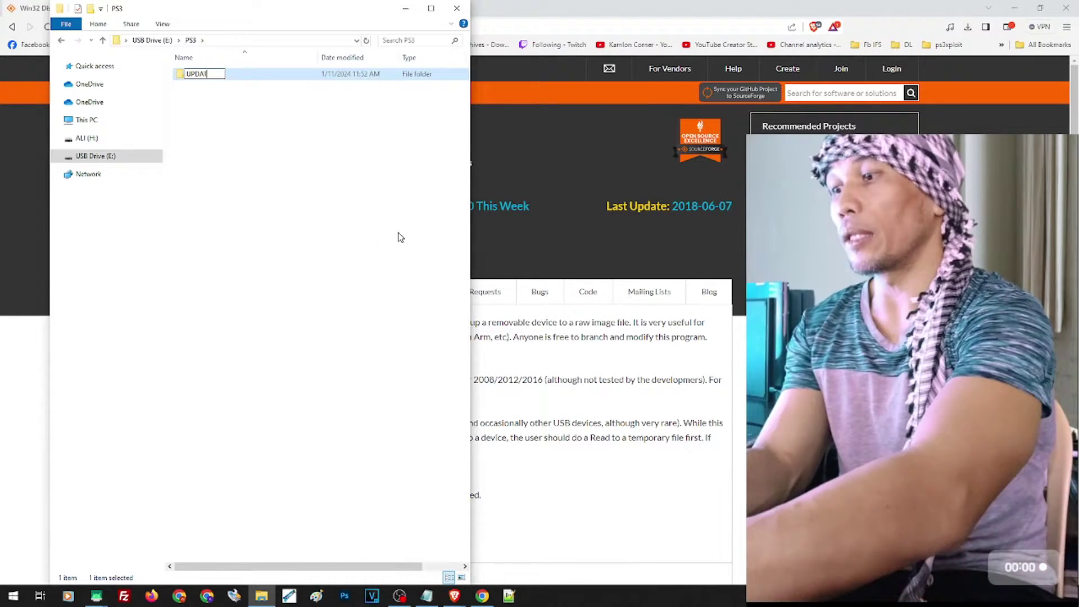
{"action": "type", "text": "E"}
{"action": "key", "text": "Return"}
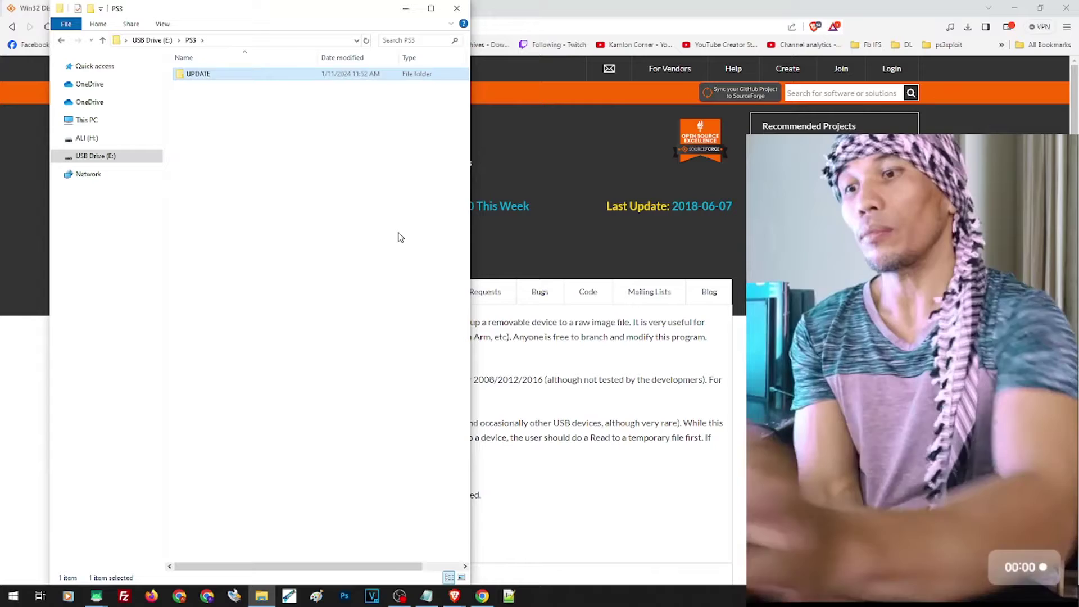
{"action": "key", "text": "Return"}
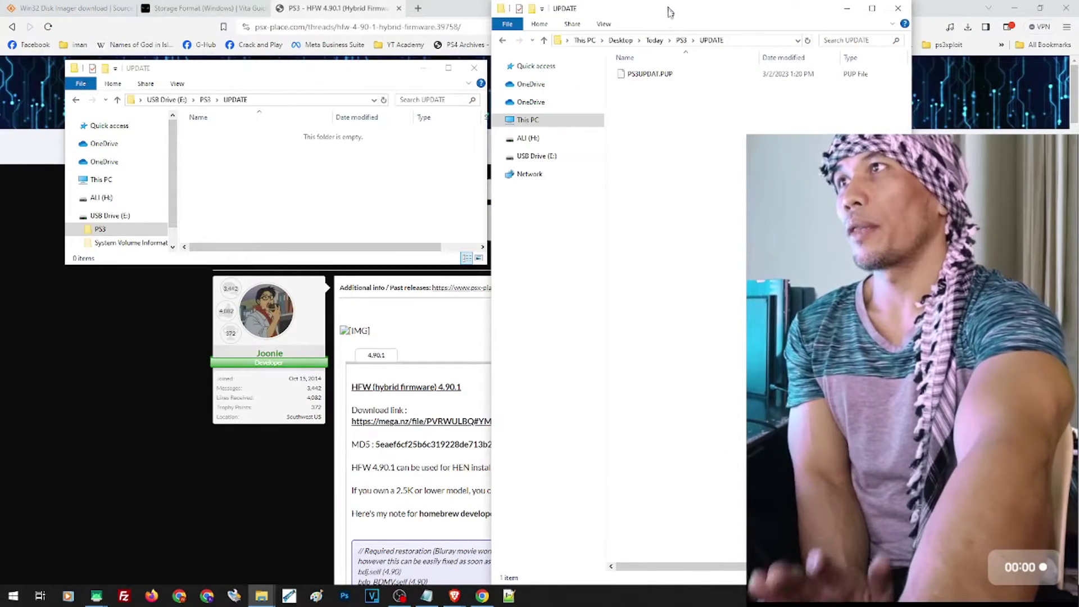
Copy PS3UPDAT.PUP into E:\PS3\UPDATE and confirm its name stays PS3UPDAT.PUP
{"action": "left_click", "coordinate": [646, 77]}
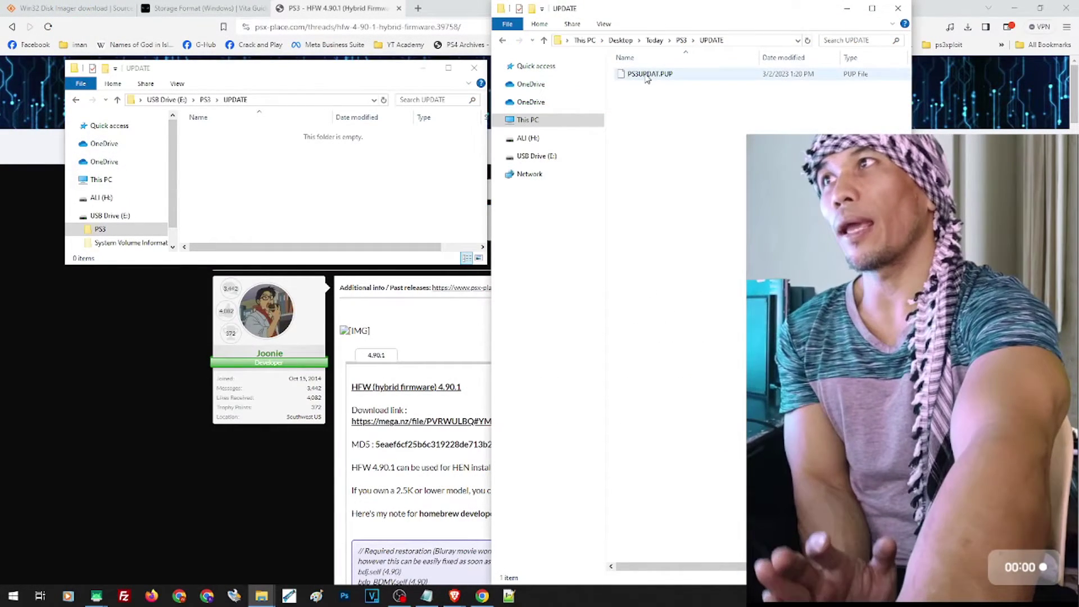
{"action": "left_click_drag", "start_coordinate": [647, 77], "coordinate": [279, 201]}
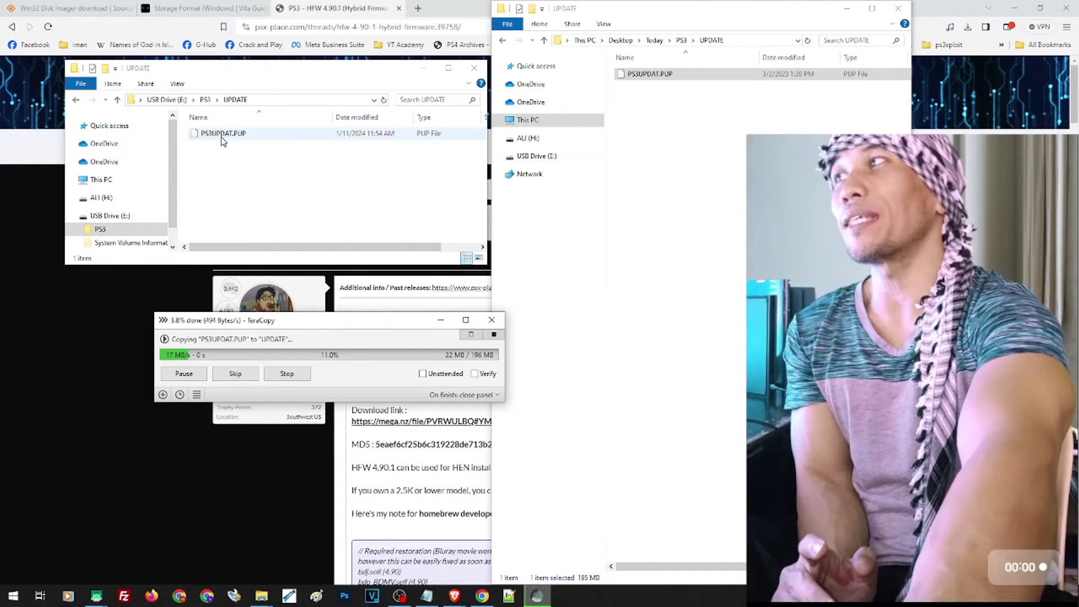
{"action": "left_click", "coordinate": [221, 136]}
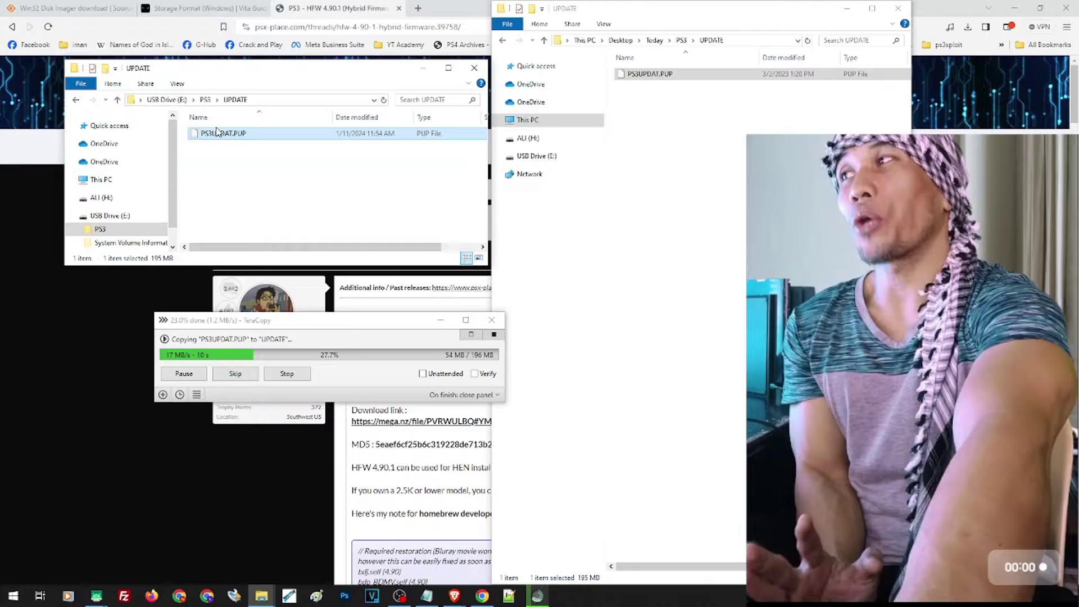
{"action": "left_click", "coordinate": [219, 133]}
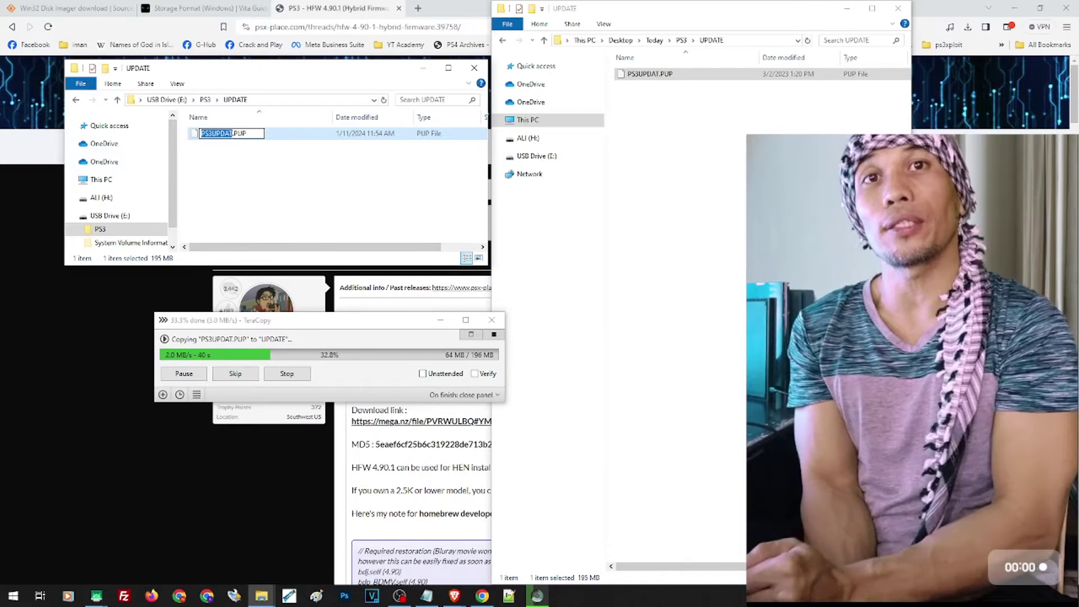
{"action": "left_click", "coordinate": [408, 190]}
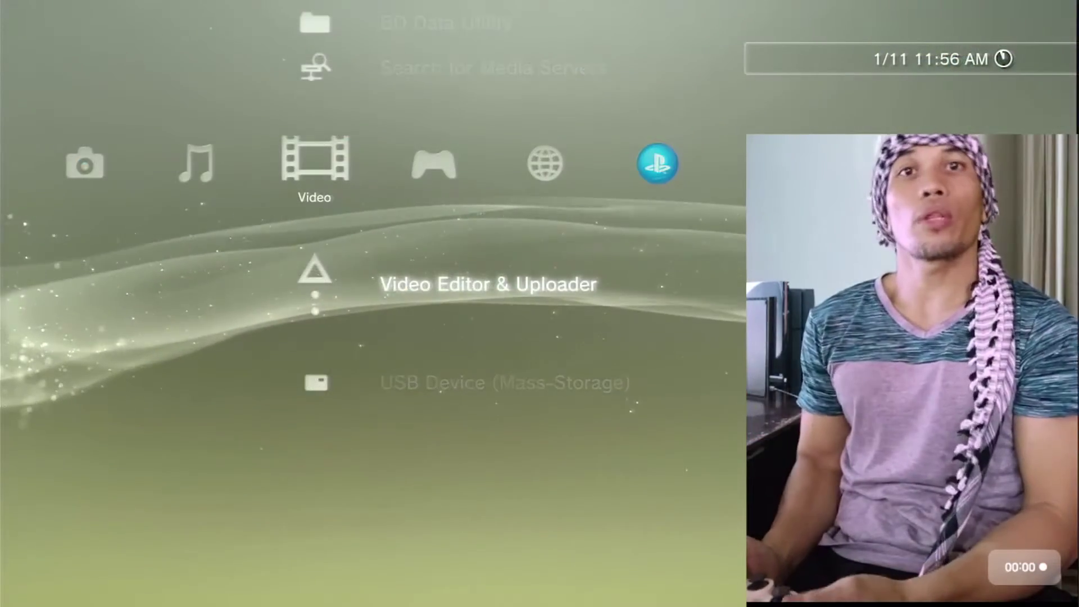
Check that the USB drive is listed as a device under the Photo category
{"action": "key", "text": "Left"}
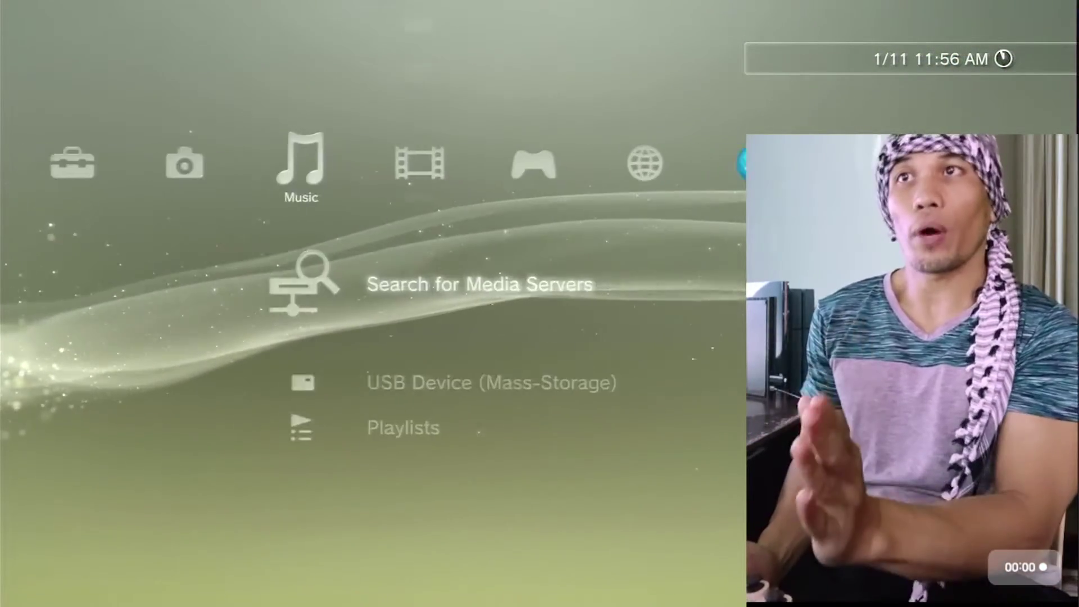
{"action": "key", "text": "Left"}
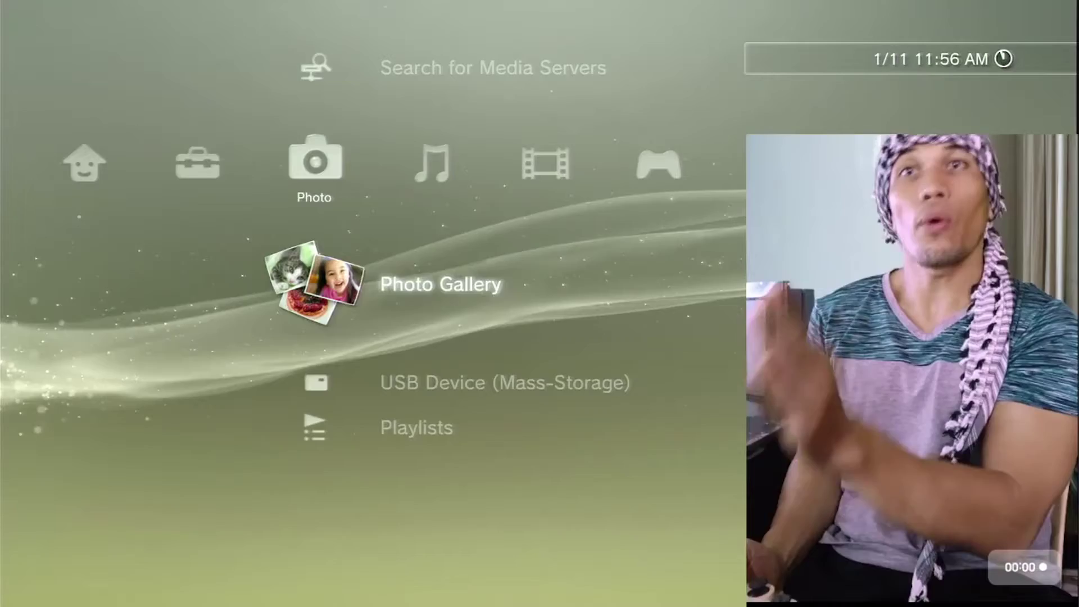
{"action": "key", "text": "Down"}
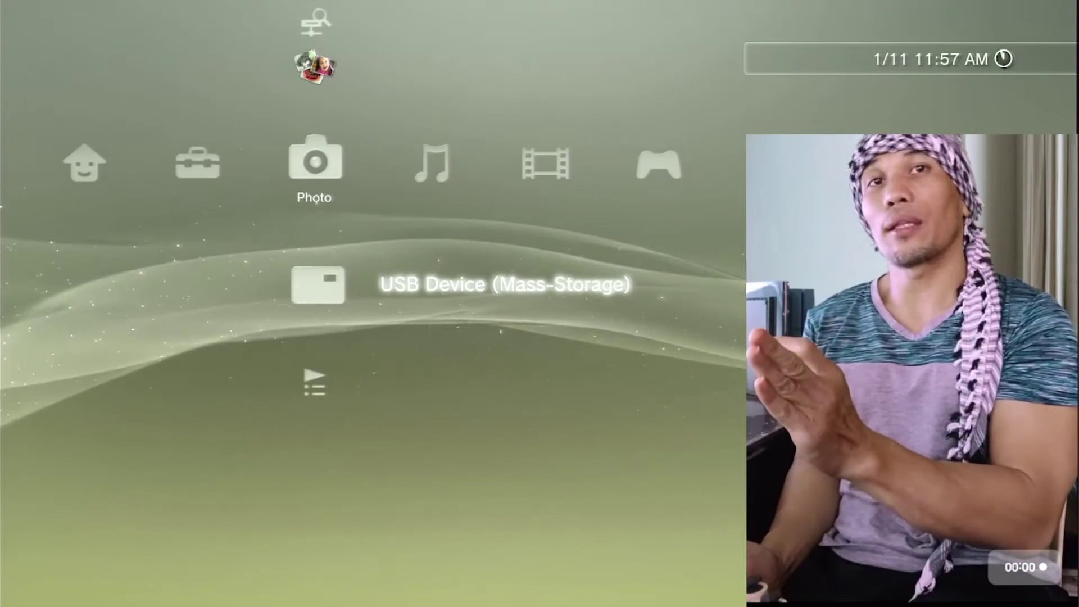
Open System Update from the Settings category
{"action": "key", "text": "Left"}
{"action": "key", "text": "Left"}
{"action": "key", "text": "Right"}
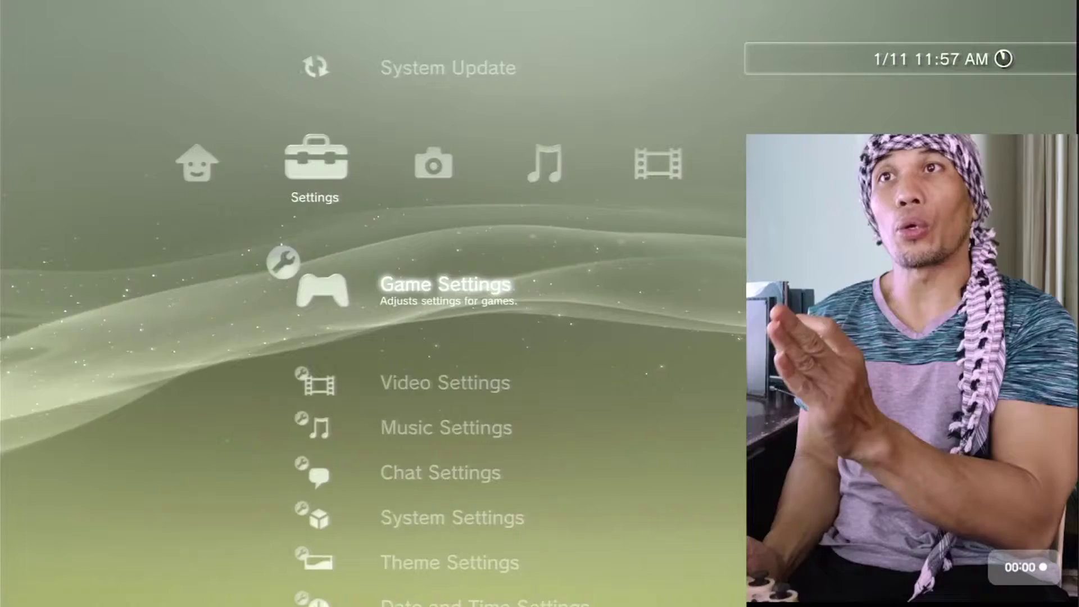
{"action": "key", "text": "Up"}
{"action": "key", "text": "Return"}
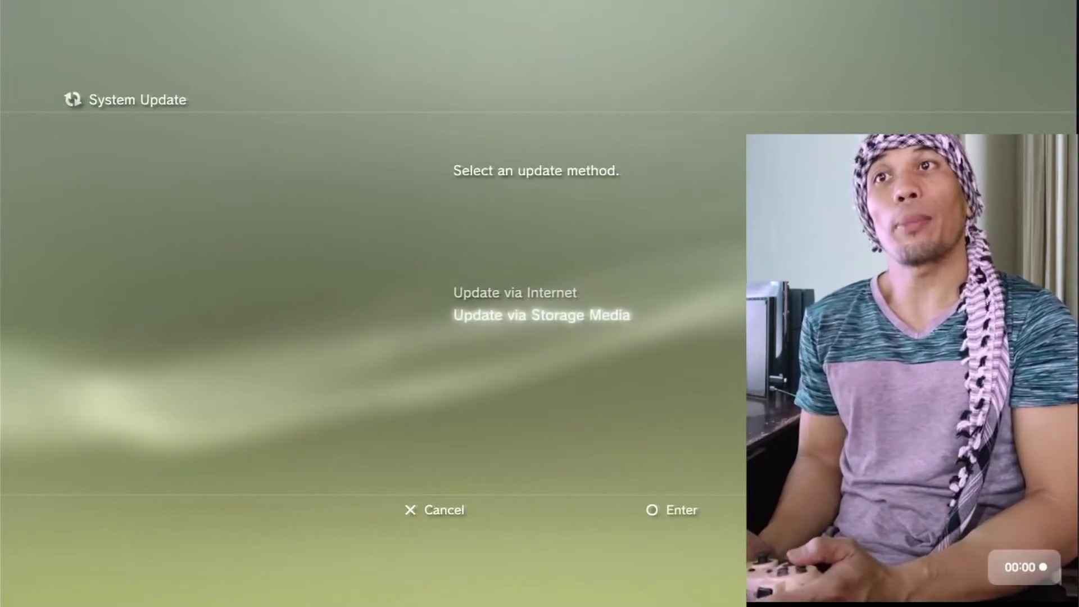
Choose Update via Storage Media to update from the USB drive
{"action": "key", "text": "Return"}
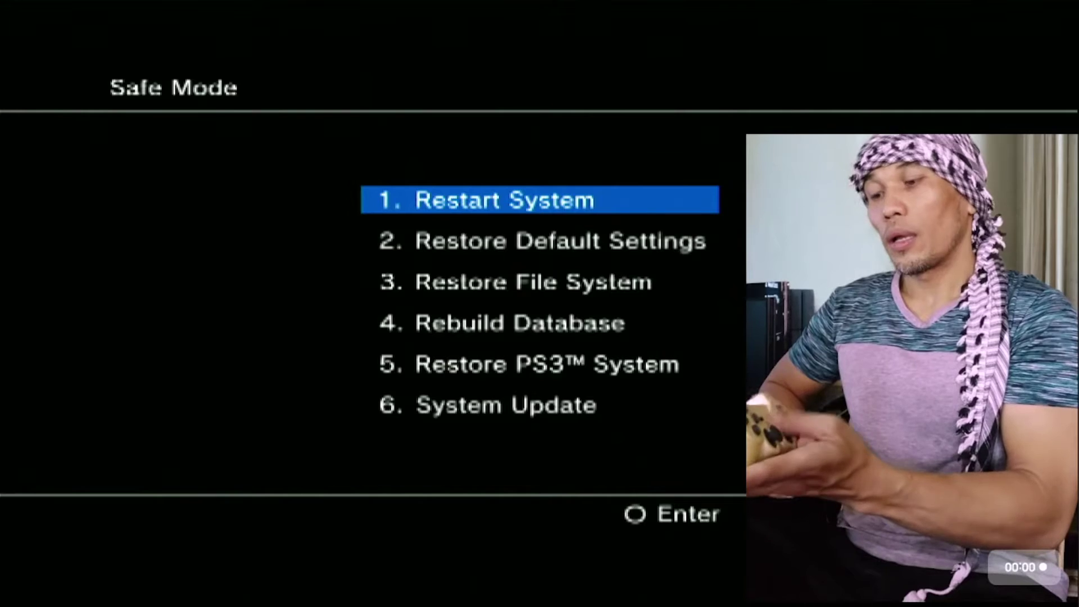
Move down to 6. System Update in the Safe Mode menu
{"action": "key", "text": "Down"}
{"action": "key", "text": "Down"}
{"action": "key", "text": "Down"}
{"action": "key", "text": "Down"}
{"action": "key", "text": "Down"}
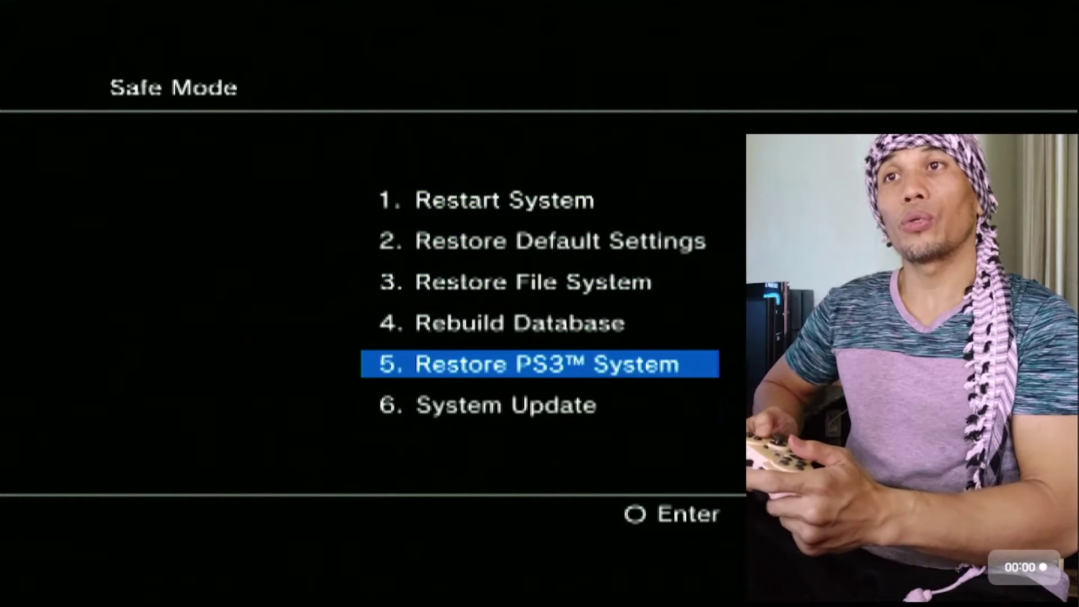